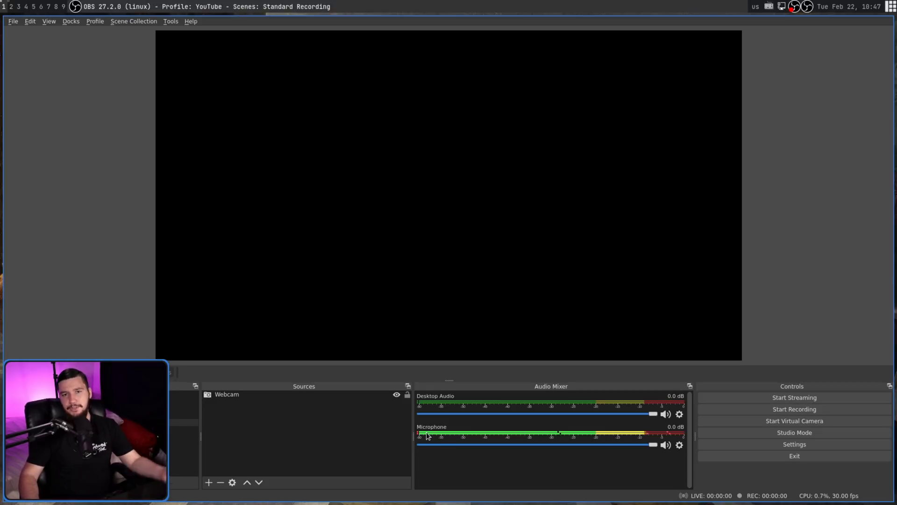
# Step: Sign in to a Restream.io account from the Stream page of Settings
pyautogui.click(794, 444)
pyautogui.click(255, 106)
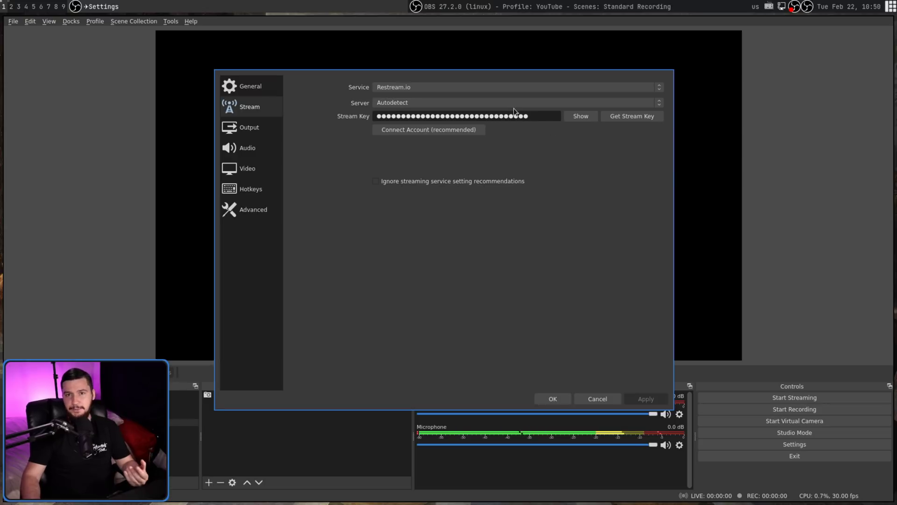
pyautogui.click(454, 132)
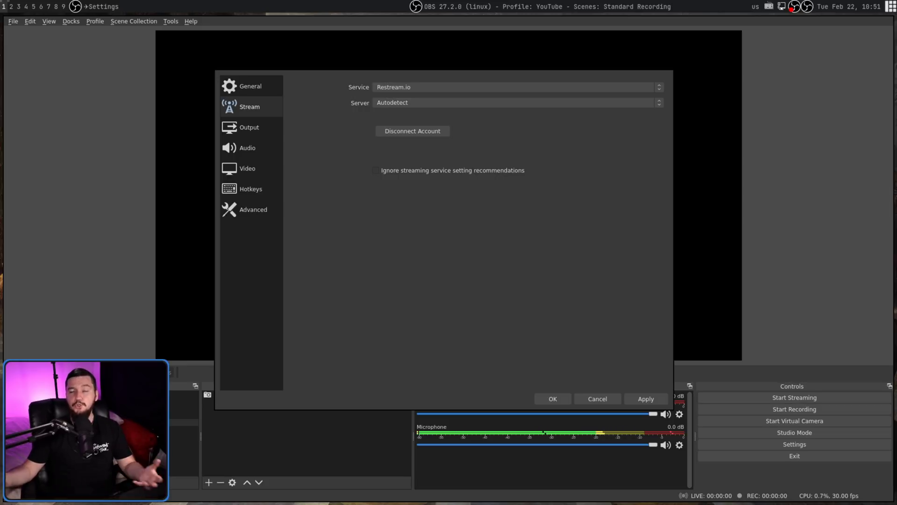
# Step: Apply the Restream.io connection, close Settings, and nudge the floating Chat dock lower right
pyautogui.click(646, 401)
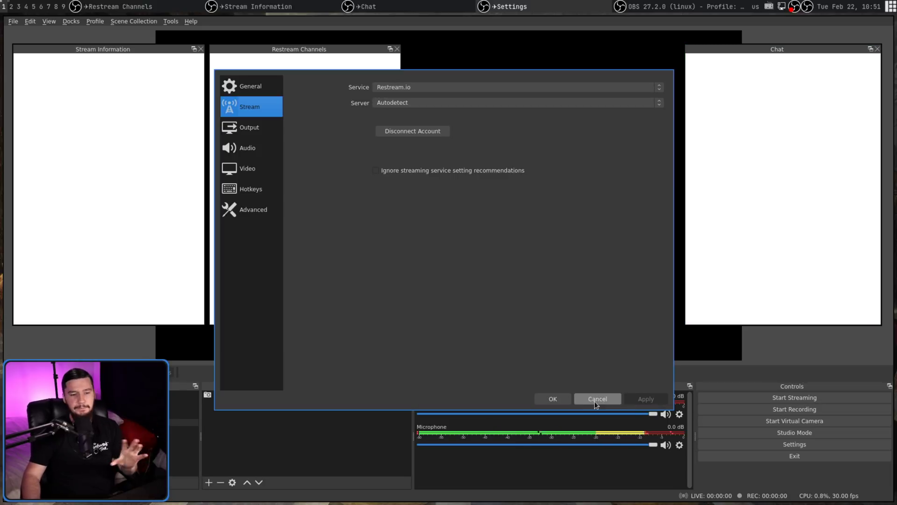
pyautogui.click(557, 398)
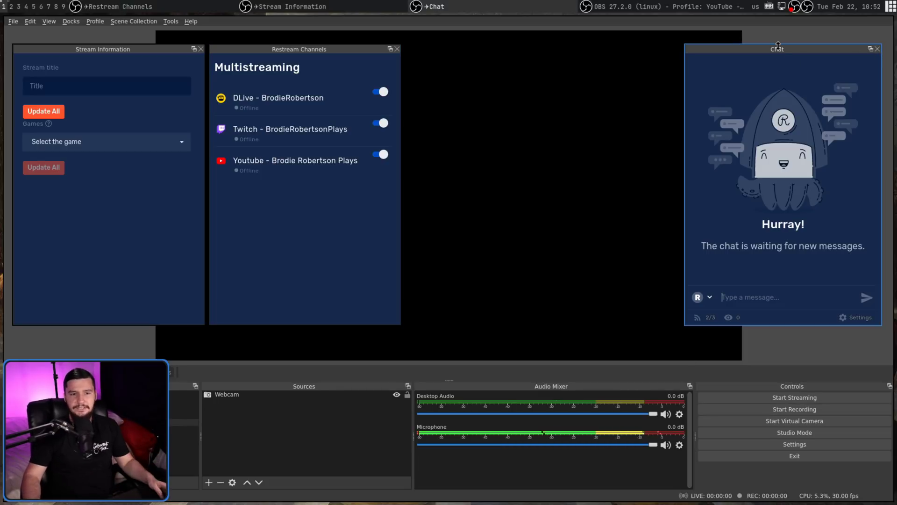
pyautogui.moveTo(782, 54); pyautogui.dragTo(791, 71)
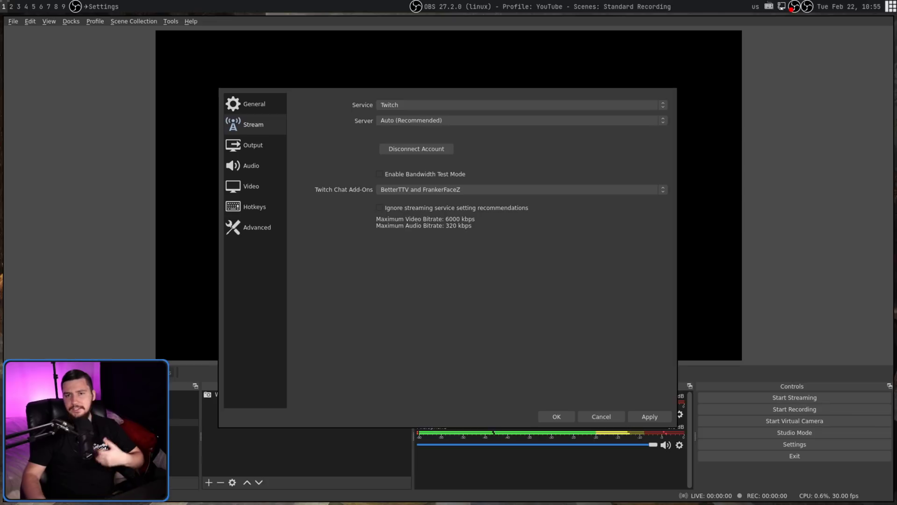
# Step: Apply the Twitch account connection and close Settings
pyautogui.click(802, 444)
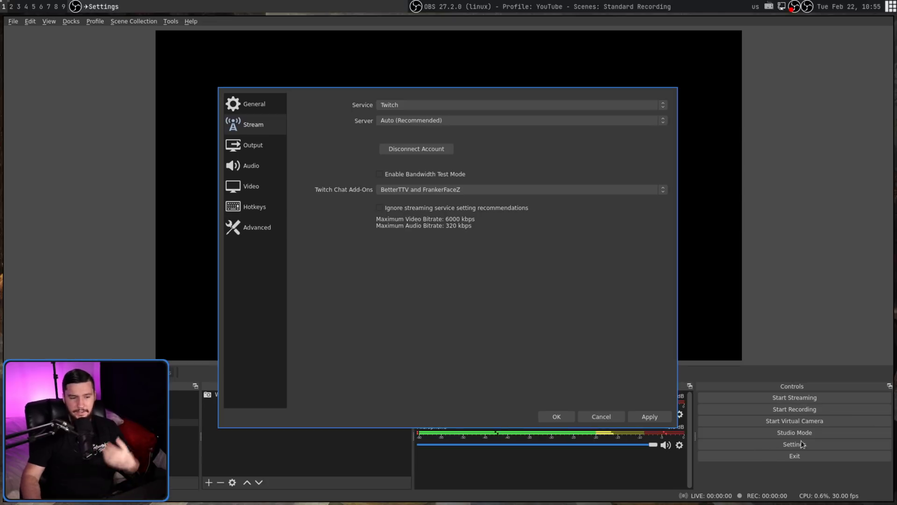
pyautogui.click(662, 413)
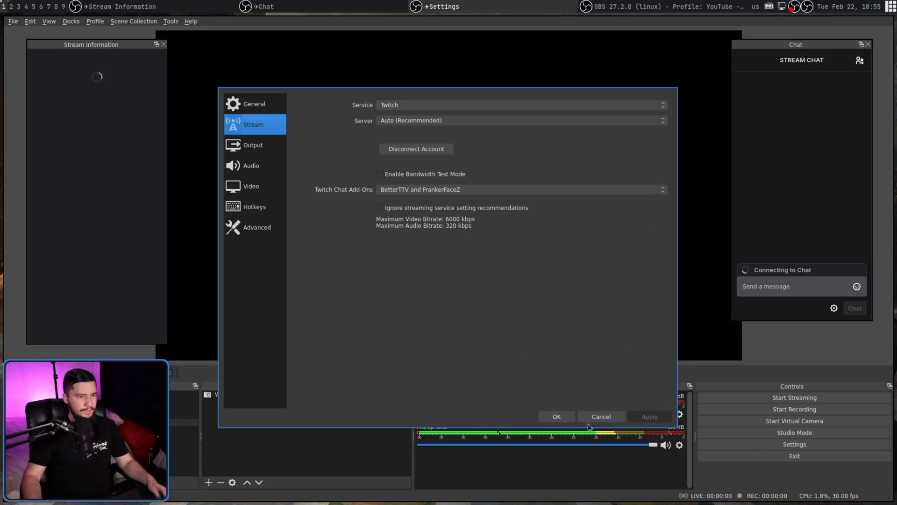
pyautogui.click(555, 416)
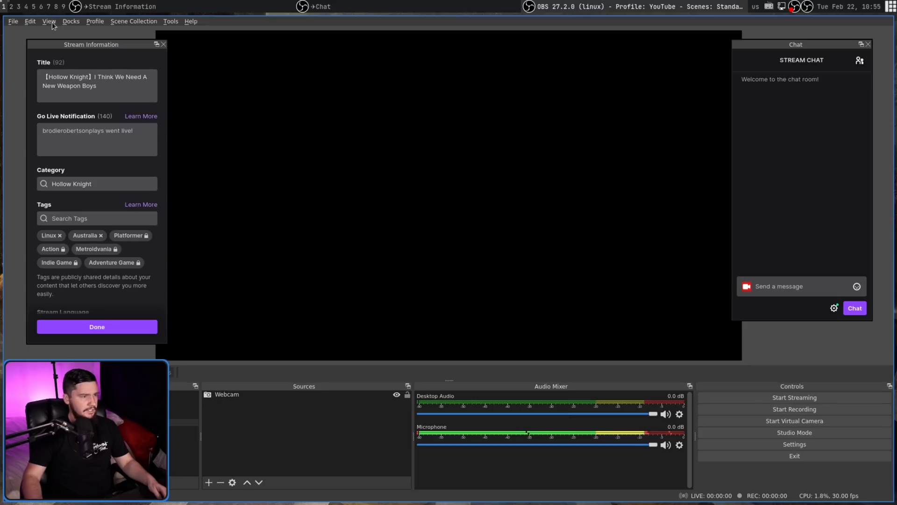
# Step: Enable the Twitch Stats and Twitch Activity Feed docks from the Docks menu
pyautogui.click(67, 21)
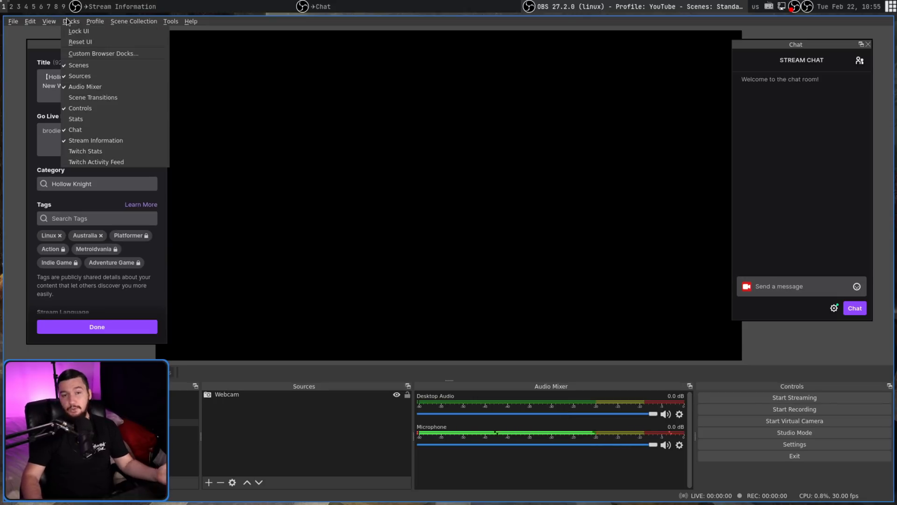
pyautogui.click(113, 152)
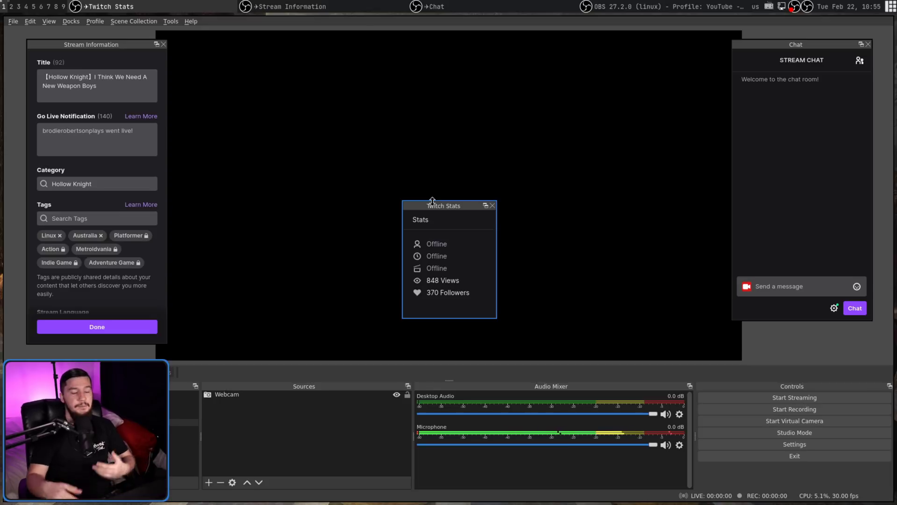
pyautogui.click(71, 21)
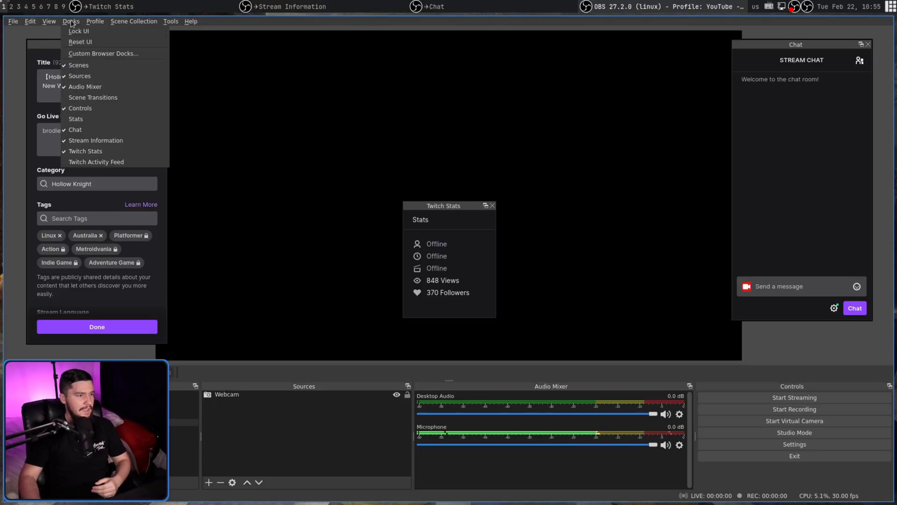
pyautogui.click(120, 163)
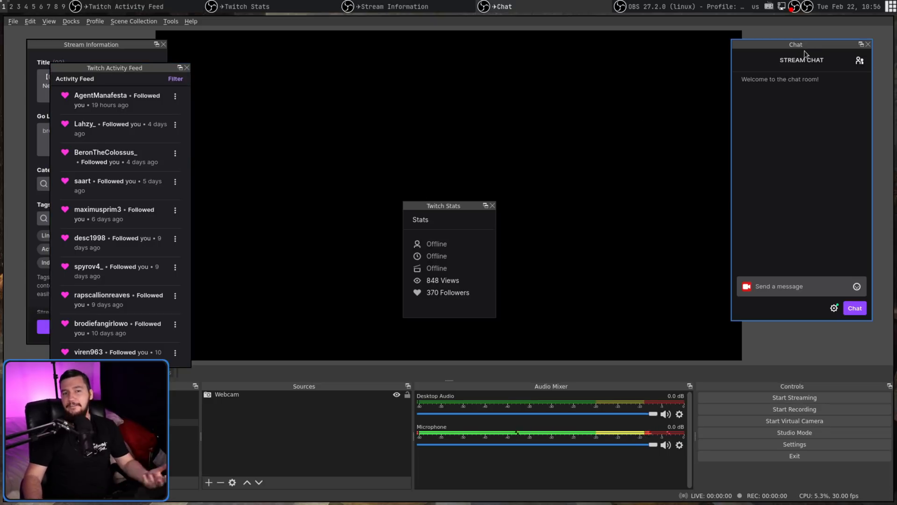
# Step: Dock Chat on the right and widen it, then relaunch OBS past the running-instance warning
pyautogui.moveTo(804, 51); pyautogui.dragTo(825, 163)
pyautogui.moveTo(799, 205); pyautogui.dragTo(749, 206)
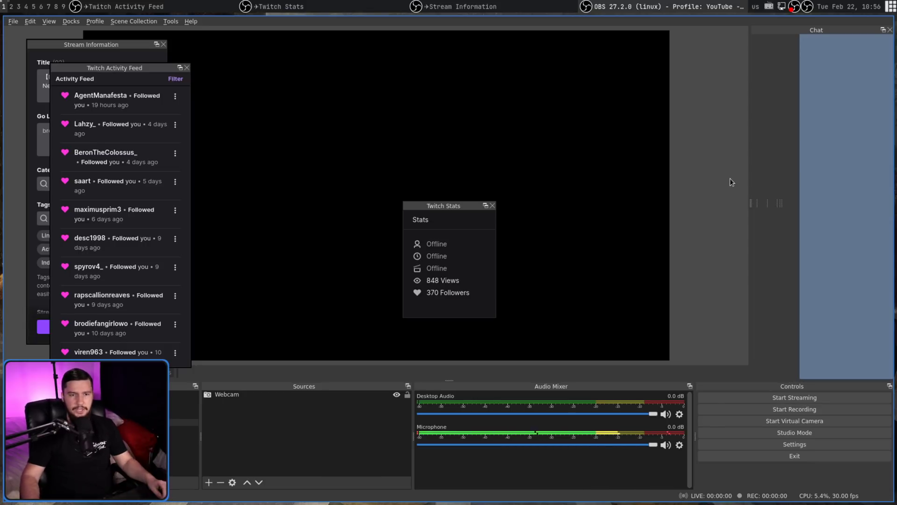
pyautogui.press('super+q')
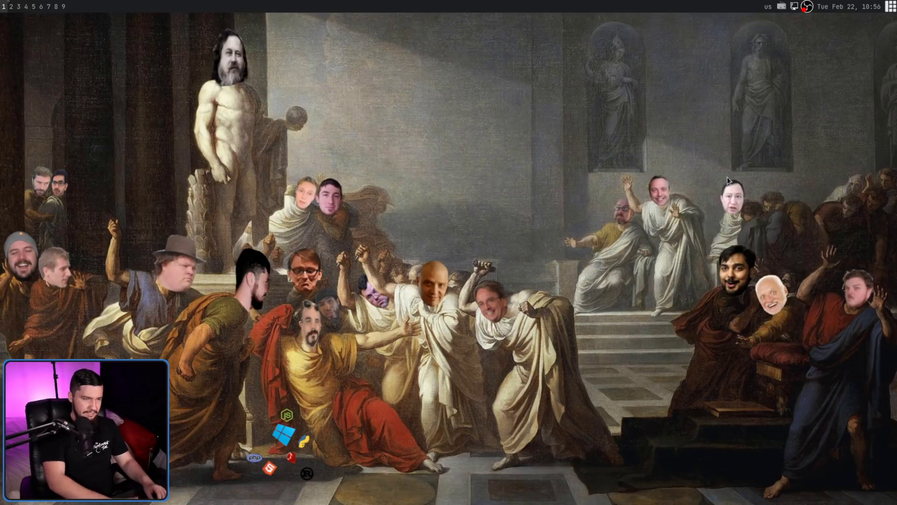
pyautogui.click(489, 248)
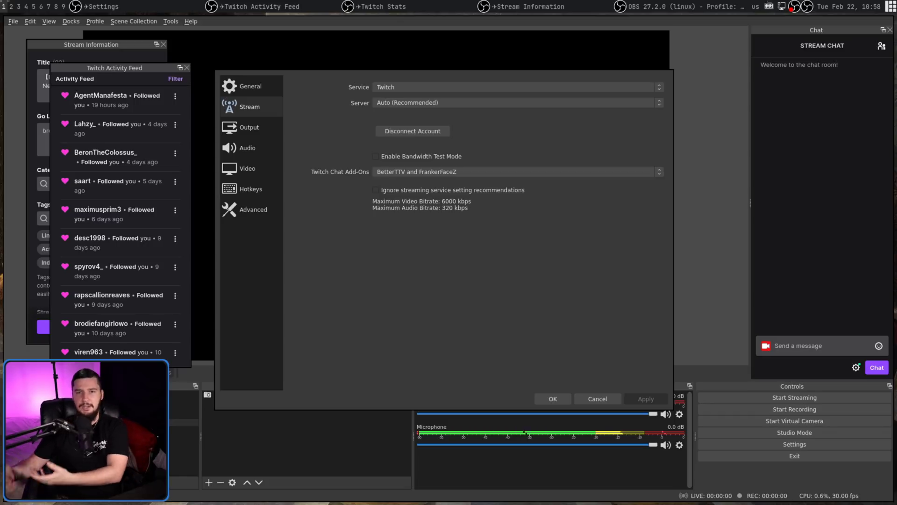
# Step: Change Twitch Chat Add-Ons from BetterTTV and FrankerFaceZ to None
pyautogui.click(540, 169)
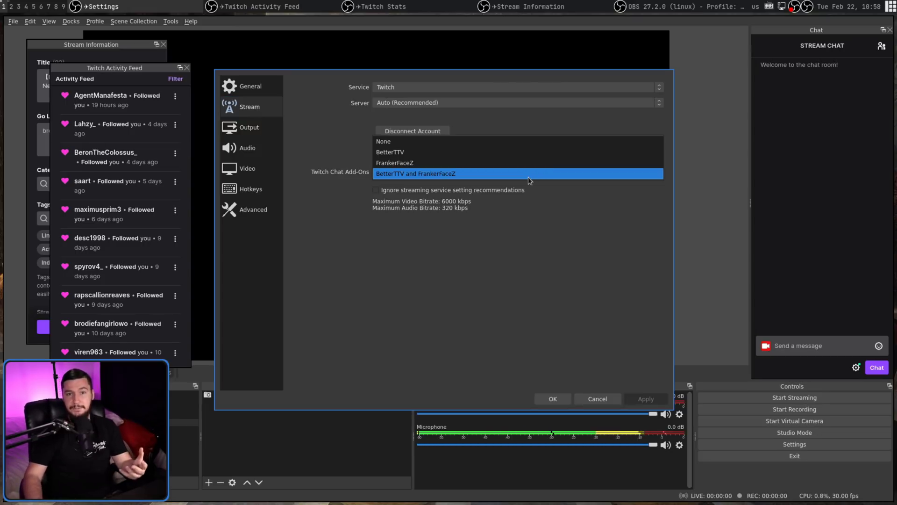
pyautogui.click(507, 142)
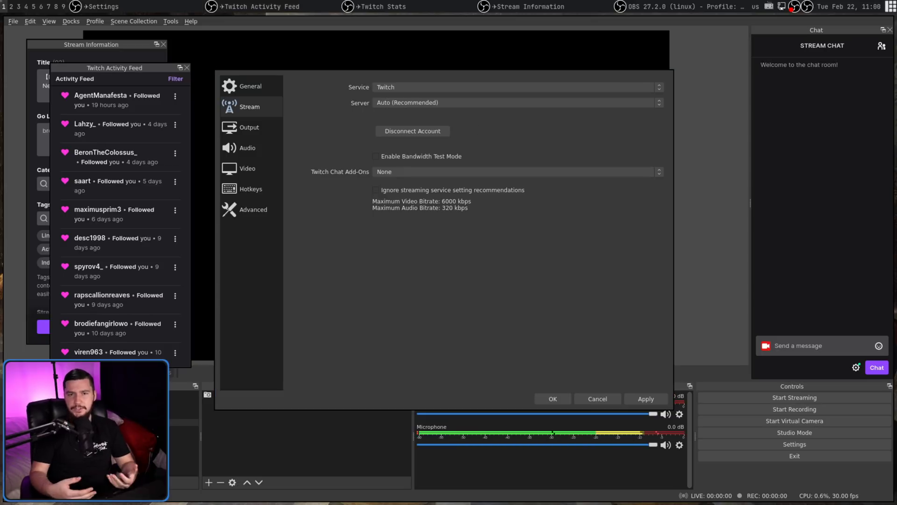
pyautogui.click(633, 88)
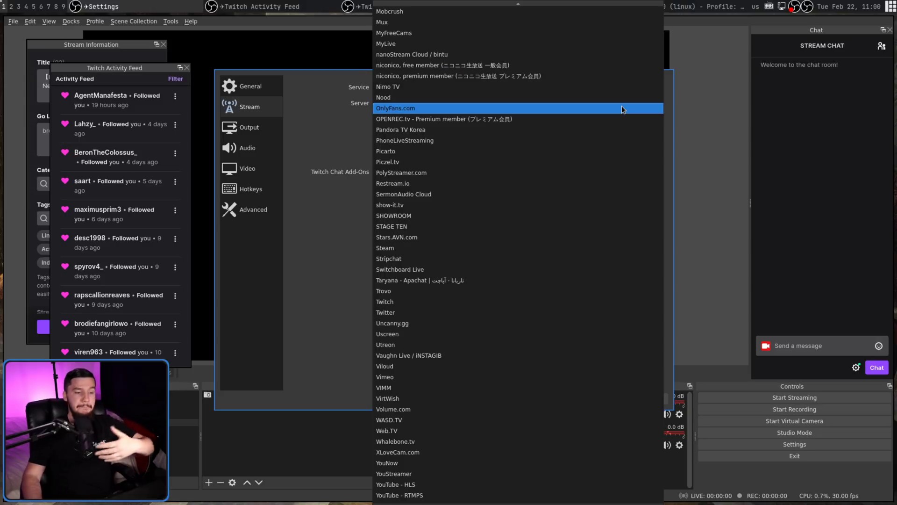
# Step: Choose Facebook Live as the stream service, then open the lf file manager on workspace 3
pyautogui.scroll(9, 533, 185)
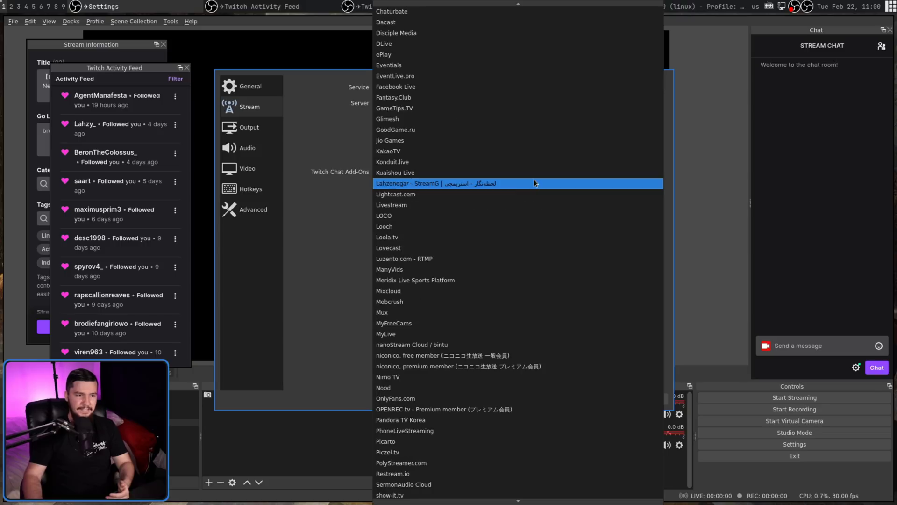
pyautogui.click(503, 87)
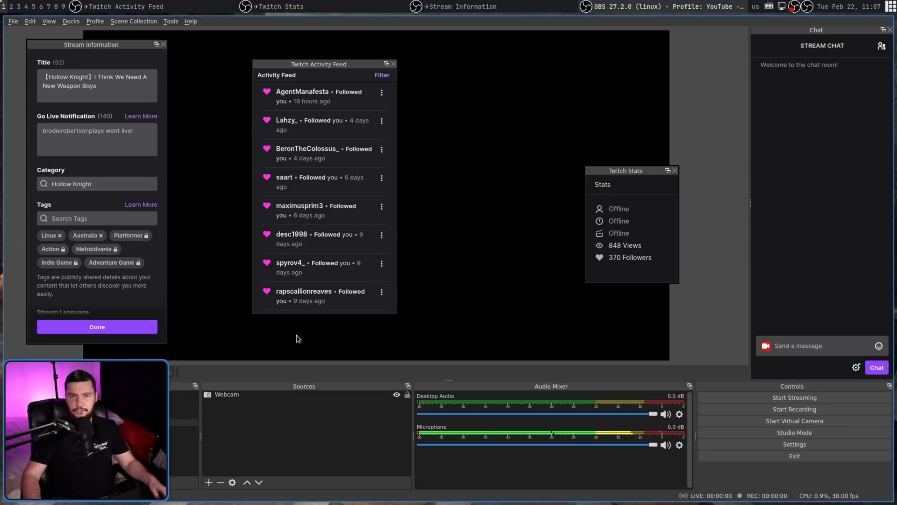
pyautogui.press('super+3')
pyautogui.press('super+r')
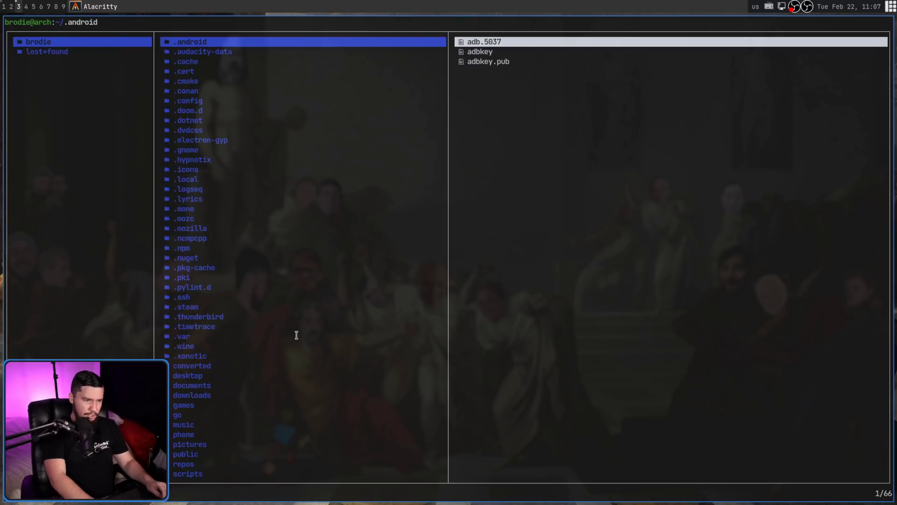
# Step: Enlarge the terminal text and open the native ~/.config/obs-studio folder in lf
pyautogui.hotkey('ctrl', '=')
pyautogui.hotkey('ctrl', '=')
pyautogui.hotkey('ctrl', '=')
pyautogui.hotkey('ctrl', '=')
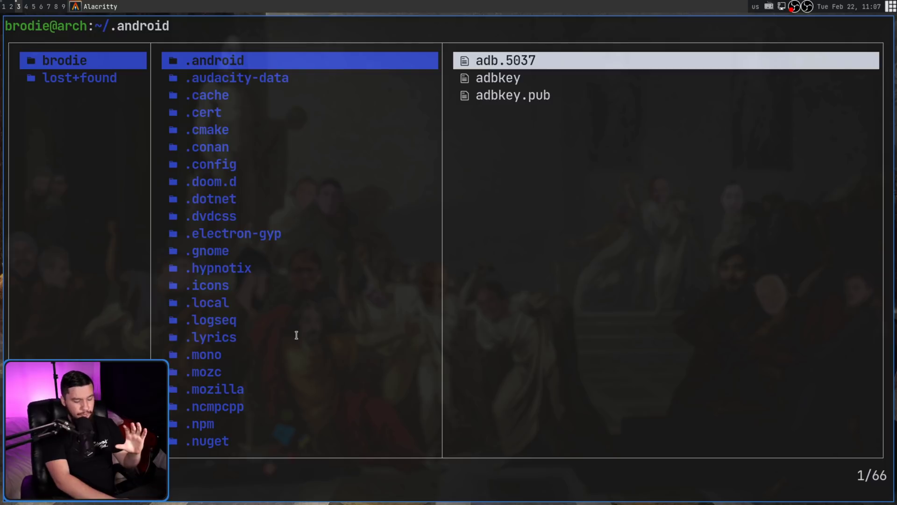
pyautogui.press('j')
pyautogui.press('j')
pyautogui.press('j')
pyautogui.press('j')
pyautogui.press('j')
pyautogui.press('j')
pyautogui.press('l')
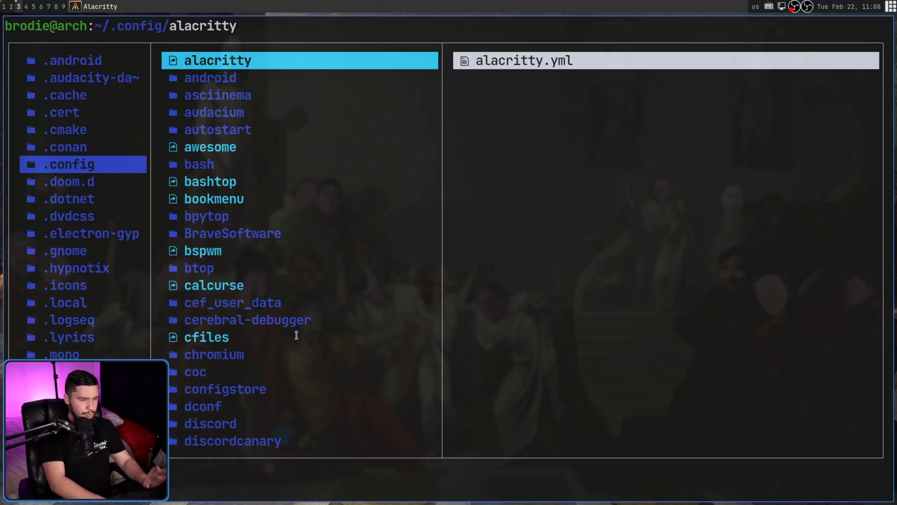
pyautogui.press('f')
pyautogui.press('o')
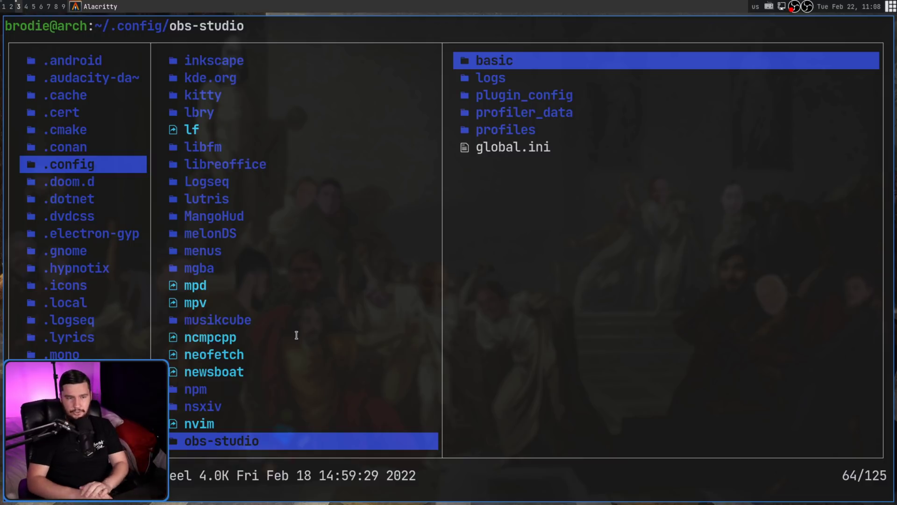
pyautogui.press('l')
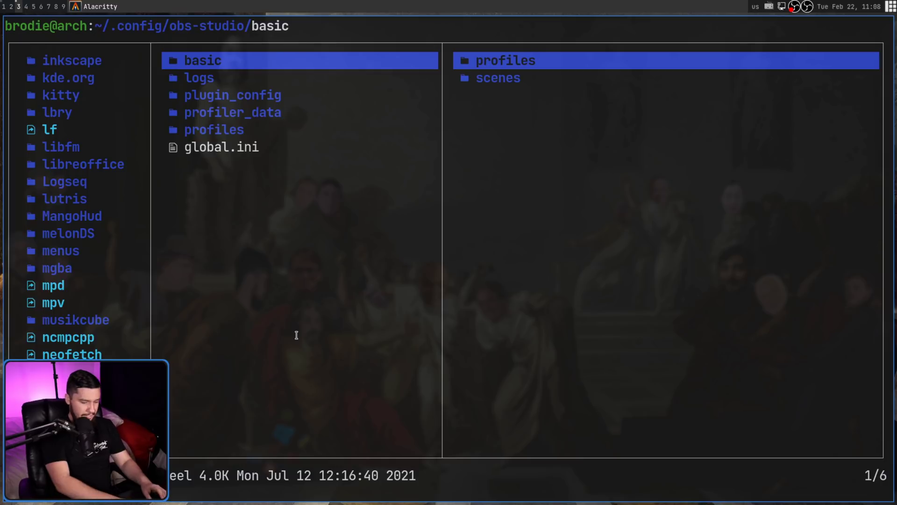
# Step: In a second lf window, browse to ~/.var/app/com.obsproject.Studio/config/obs-studio for comparison
pyautogui.press('super+Return')
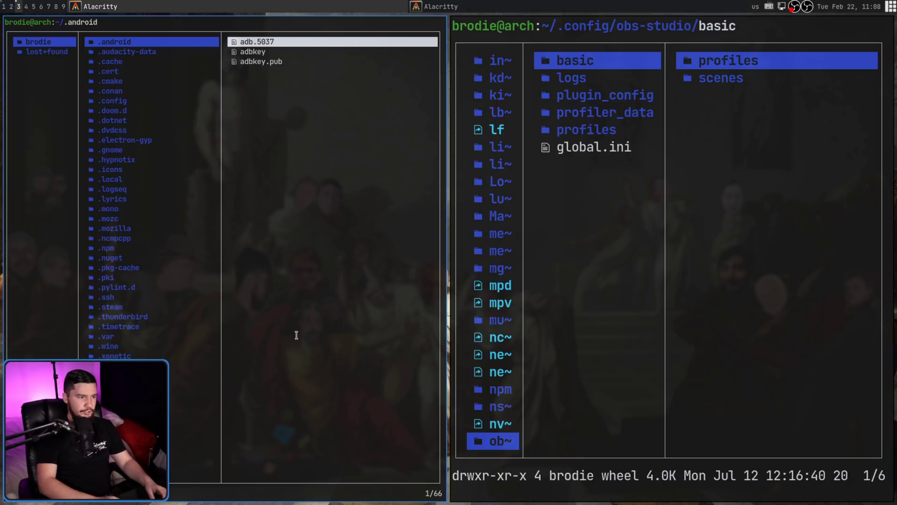
pyautogui.hotkey('ctrl', '+')
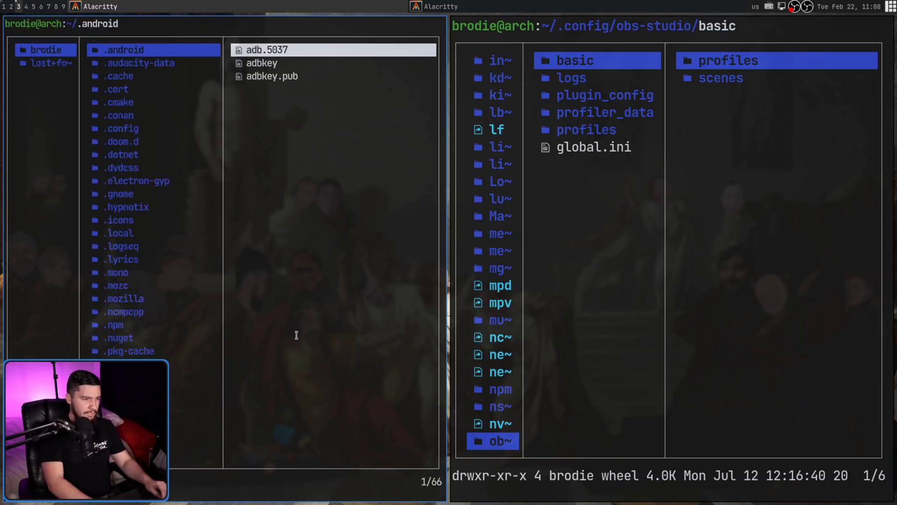
pyautogui.hotkey('ctrl', '+')
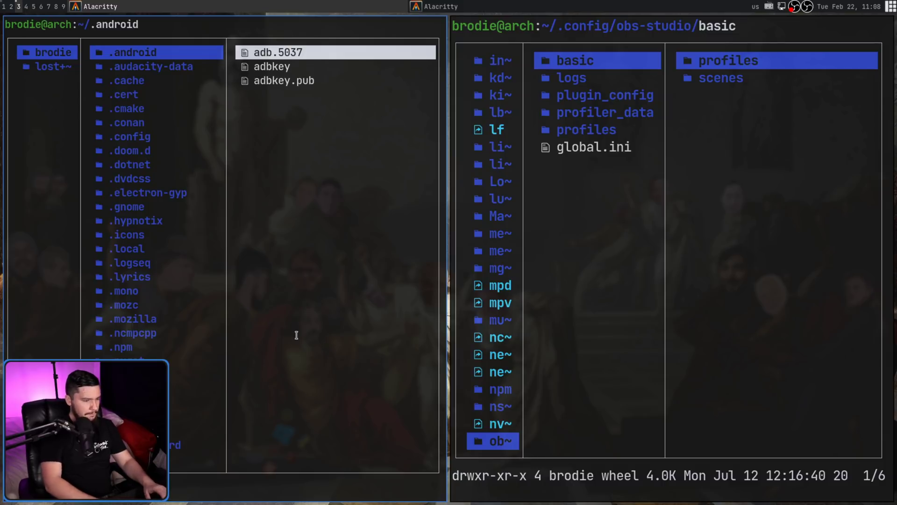
pyautogui.press('j')
pyautogui.press('l')
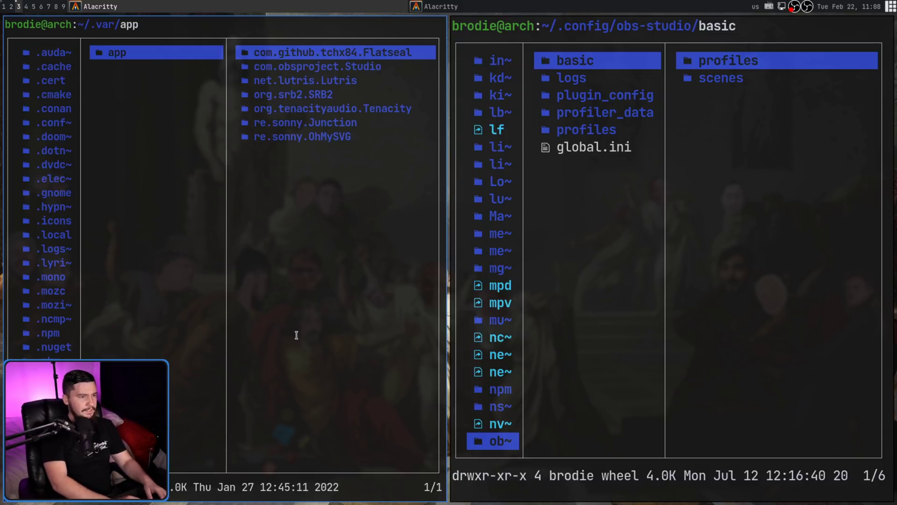
pyautogui.press('l')
pyautogui.press('j')
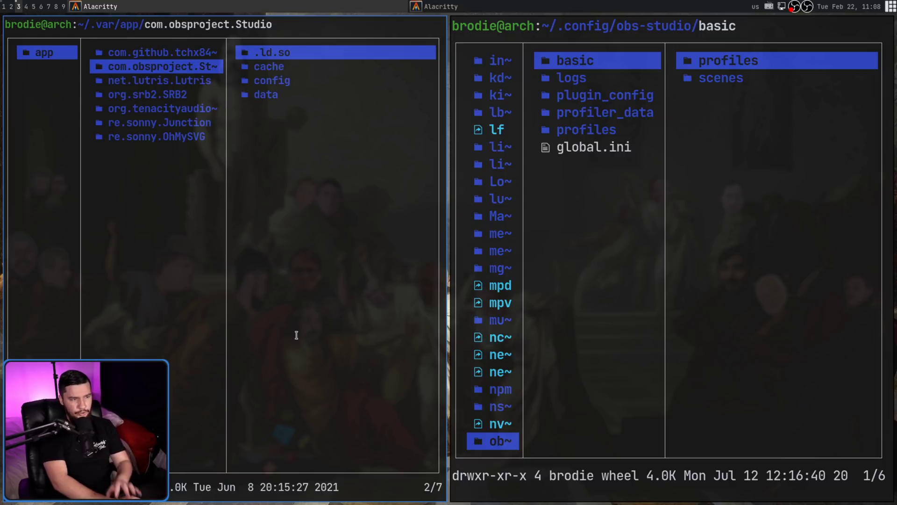
pyautogui.press('l')
pyautogui.press('j')
pyautogui.press('j')
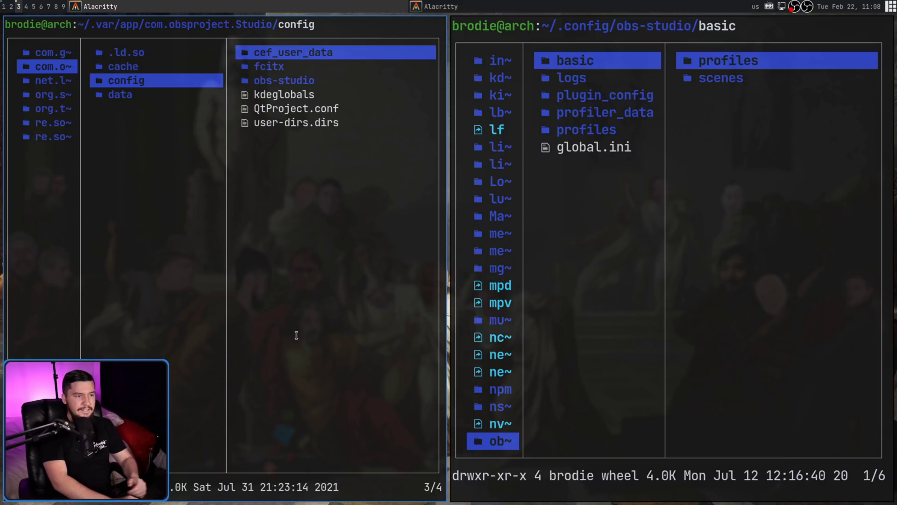
pyautogui.press('l')
pyautogui.press('j')
pyautogui.press('j')
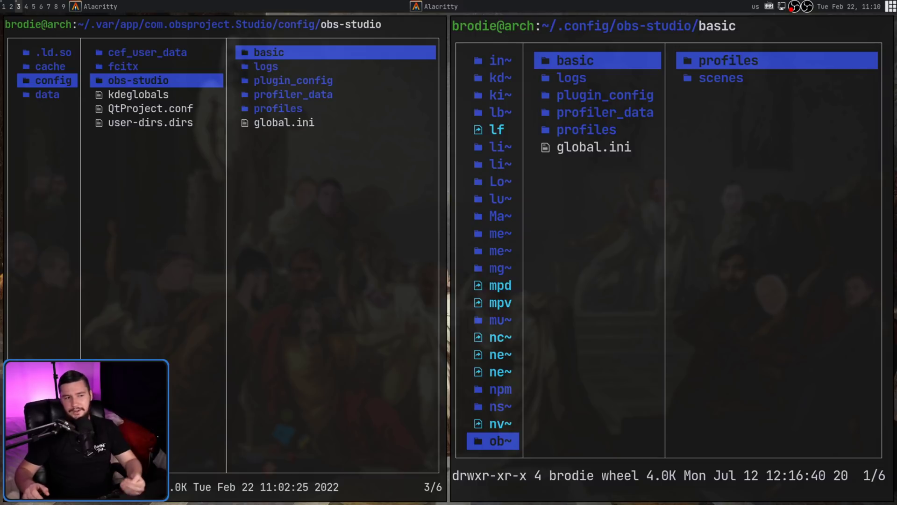
pyautogui.press('super+k')
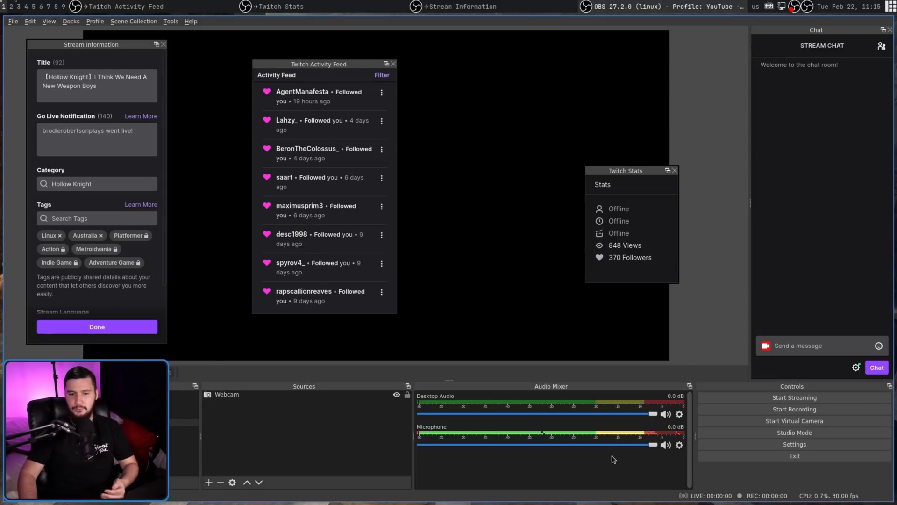
# Step: Open Settings on the Hotkeys page
pyautogui.click(817, 447)
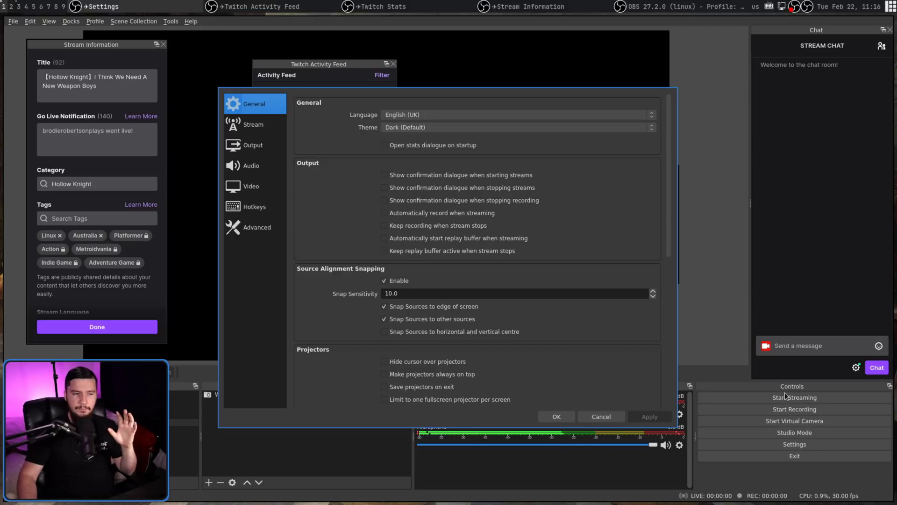
pyautogui.click(254, 206)
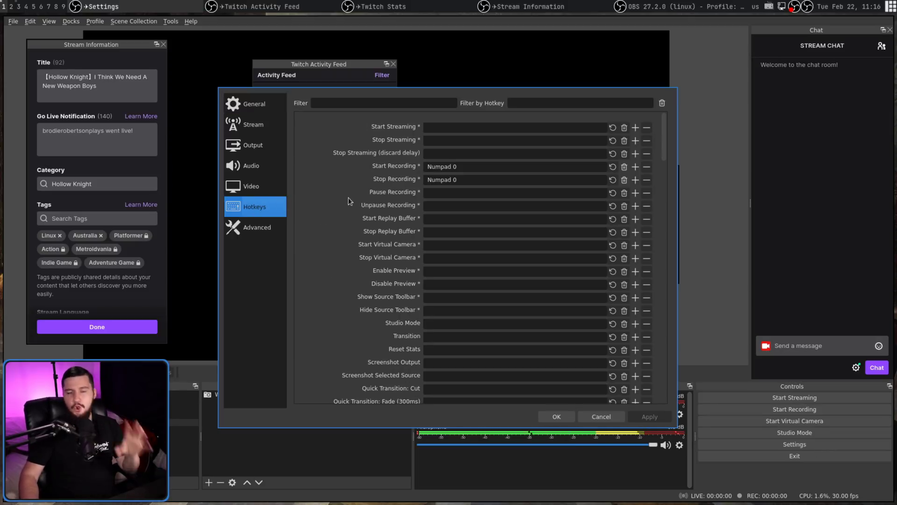
# Step: Bind A to Start Replay Buffer and Enable Preview, apply, and list the conflicting A hotkeys
pyautogui.click(443, 218)
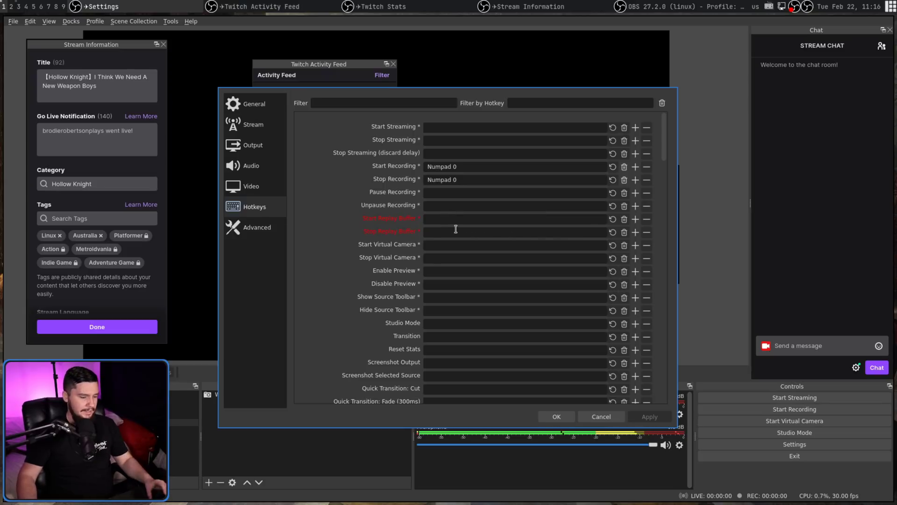
pyautogui.press('a')
pyautogui.press('a')
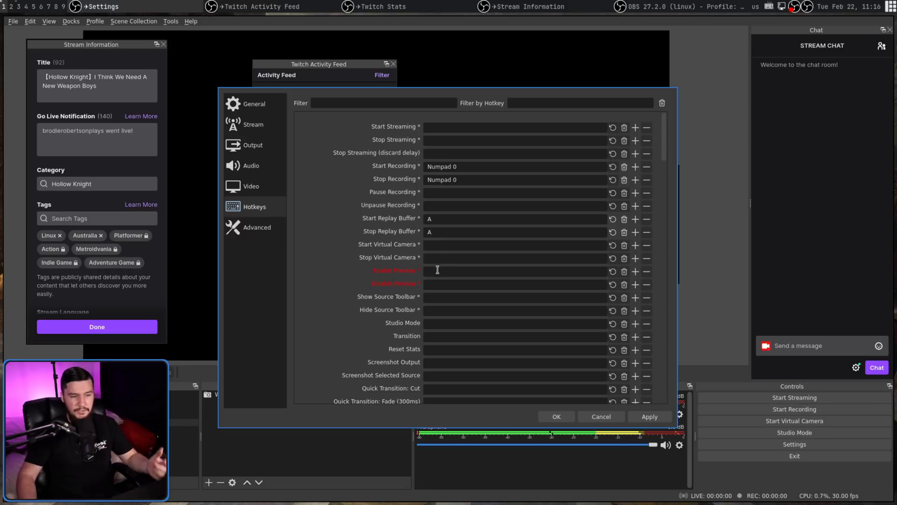
pyautogui.click(436, 270)
pyautogui.press('a')
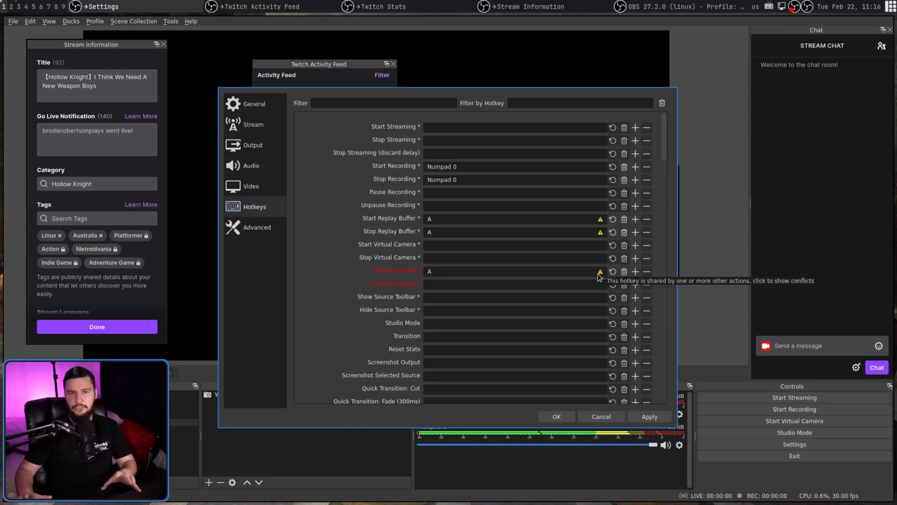
pyautogui.click(652, 417)
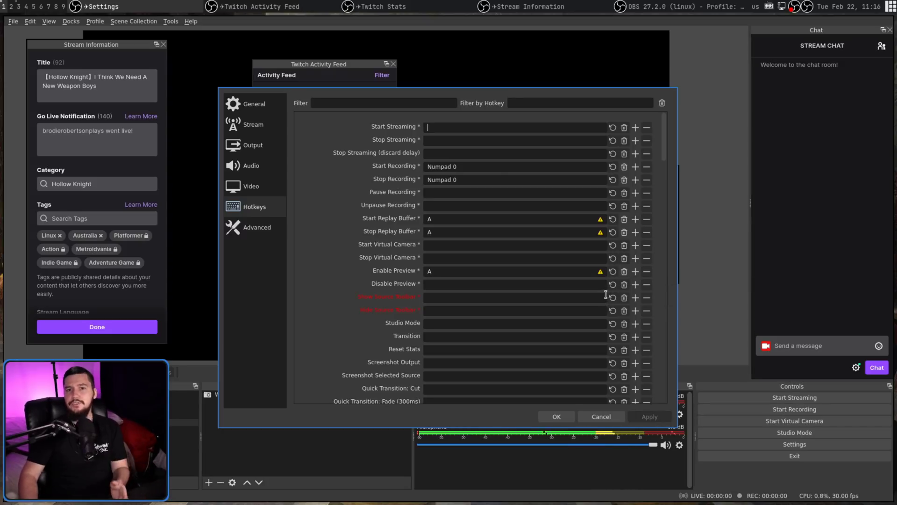
pyautogui.moveTo(605, 297)
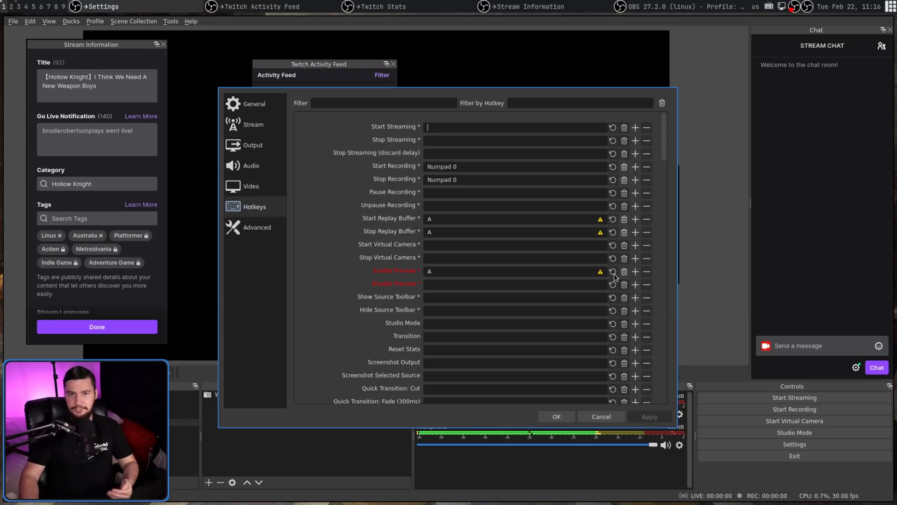
pyautogui.click(599, 220)
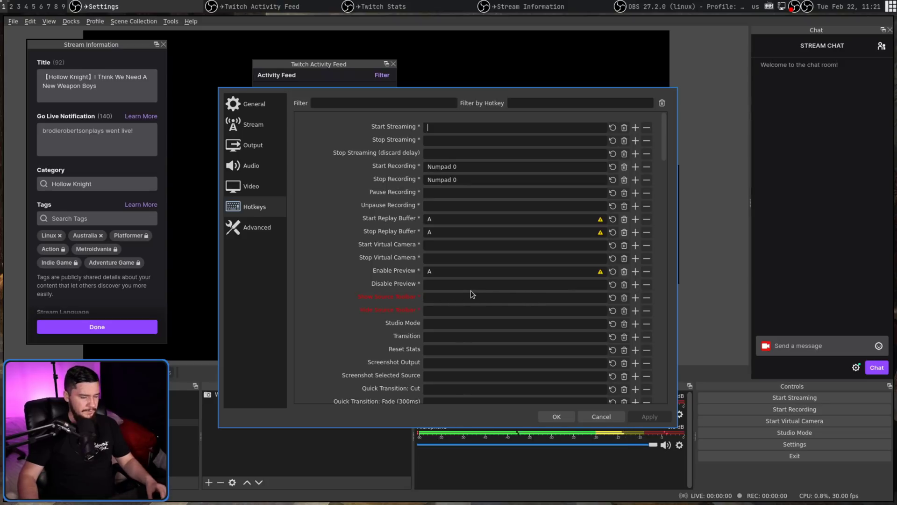
# Step: Bind D to Show Source Toolbar and apply it
pyautogui.click(456, 297)
pyautogui.press('d')
pyautogui.click(649, 413)
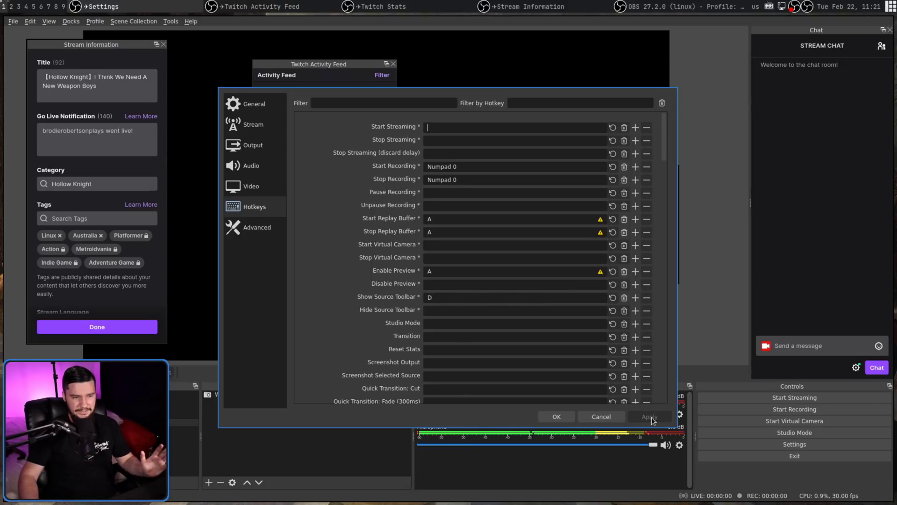
# Step: Filter the hotkey list to show only bindings on D
pyautogui.click(537, 104)
pyautogui.press('d')
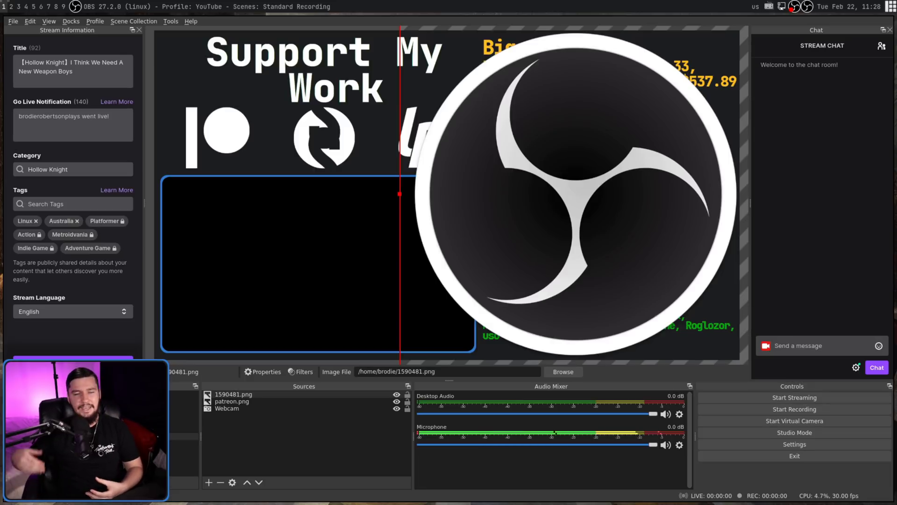
# Step: Try Additive blending on the OBS logo image and change its scale filtering
pyautogui.rightClick(615, 236)
pyautogui.moveTo(710, 229)
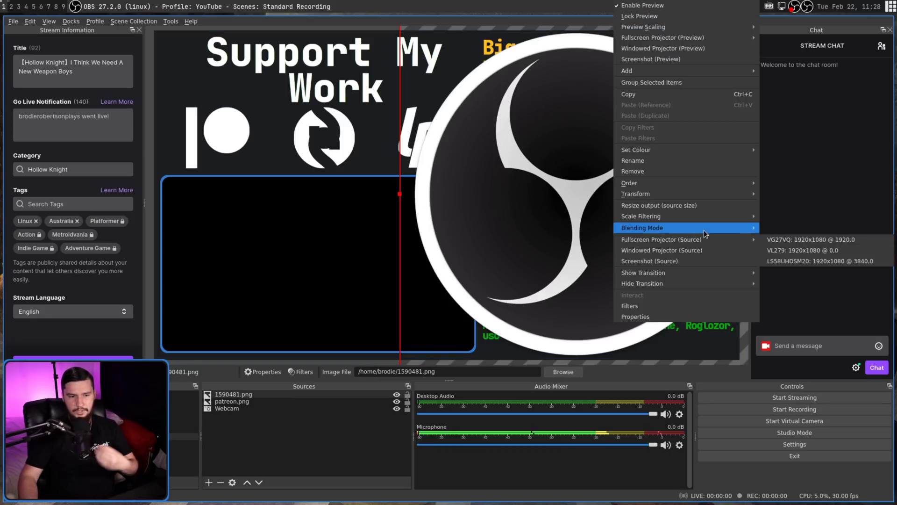
pyautogui.click(774, 239)
pyautogui.rightClick(633, 195)
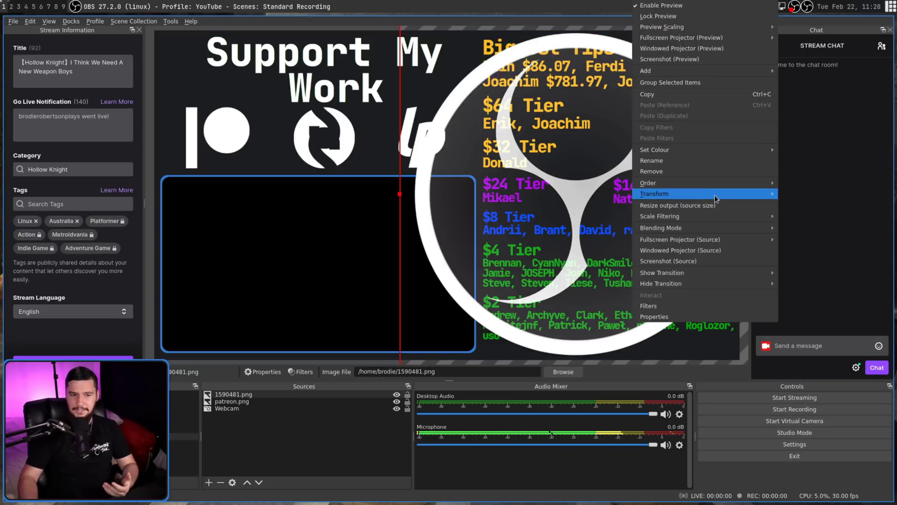
pyautogui.moveTo(736, 217)
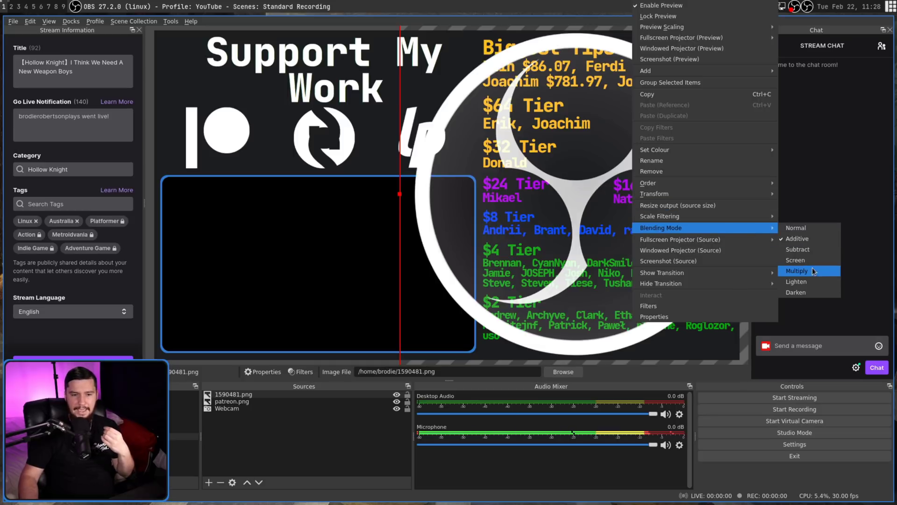
pyautogui.click(807, 282)
# Step: Switch the logo to Darken blending, then settle on Subtract
pyautogui.rightClick(680, 204)
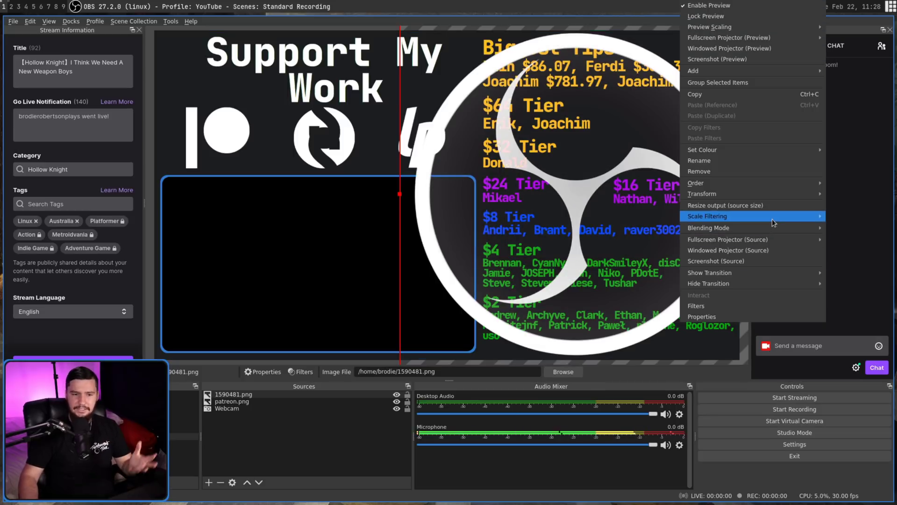
pyautogui.moveTo(784, 233)
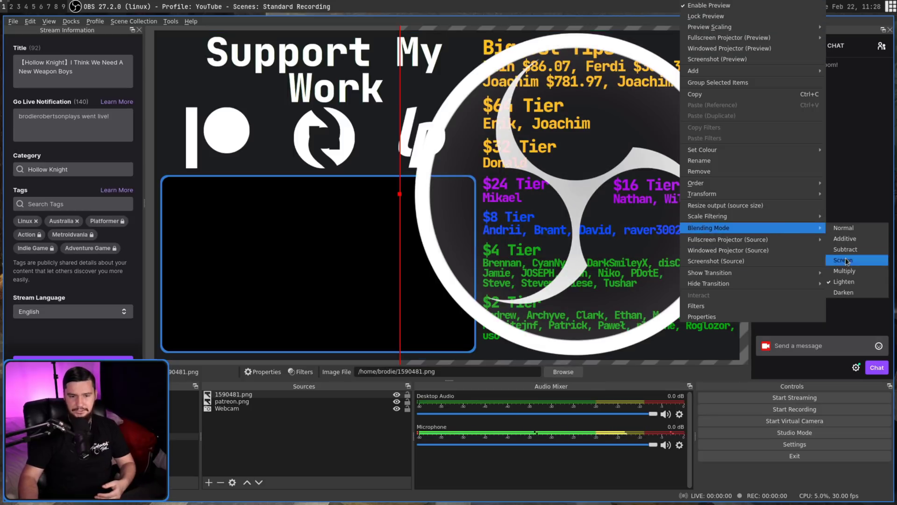
pyautogui.click(856, 291)
pyautogui.rightClick(655, 219)
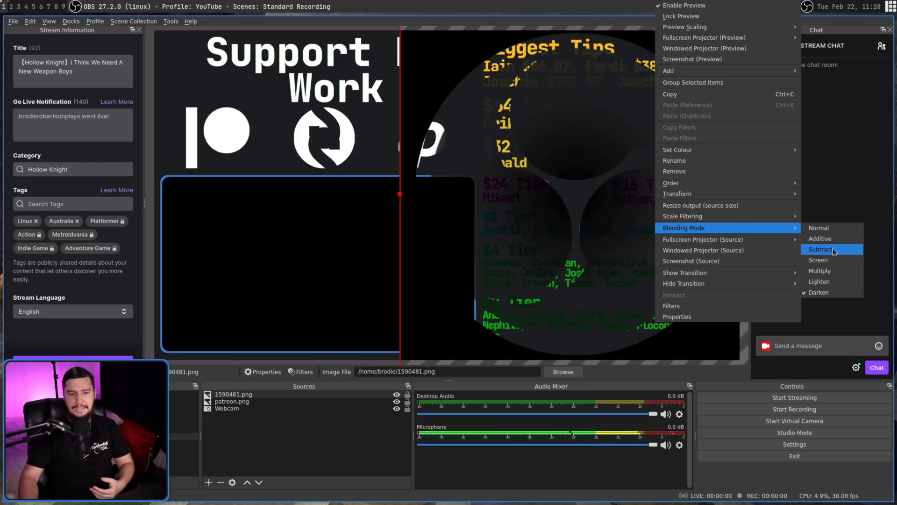
pyautogui.click(833, 250)
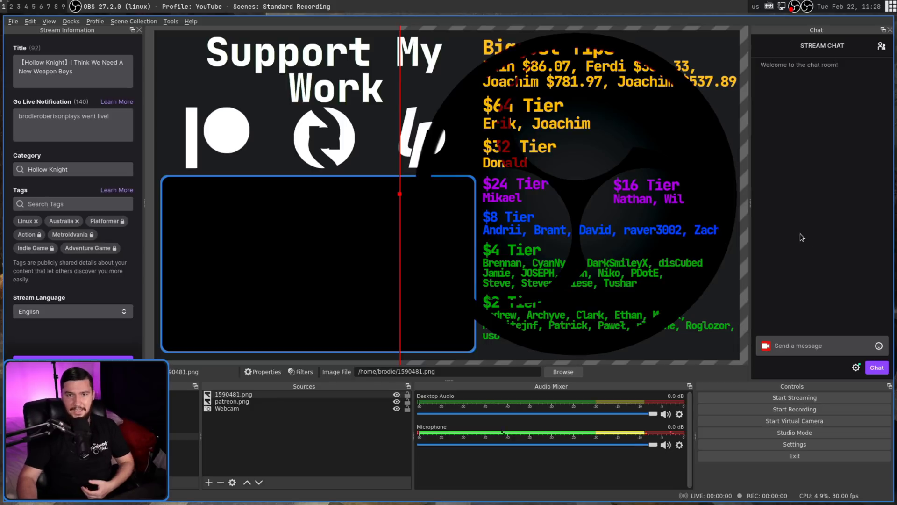